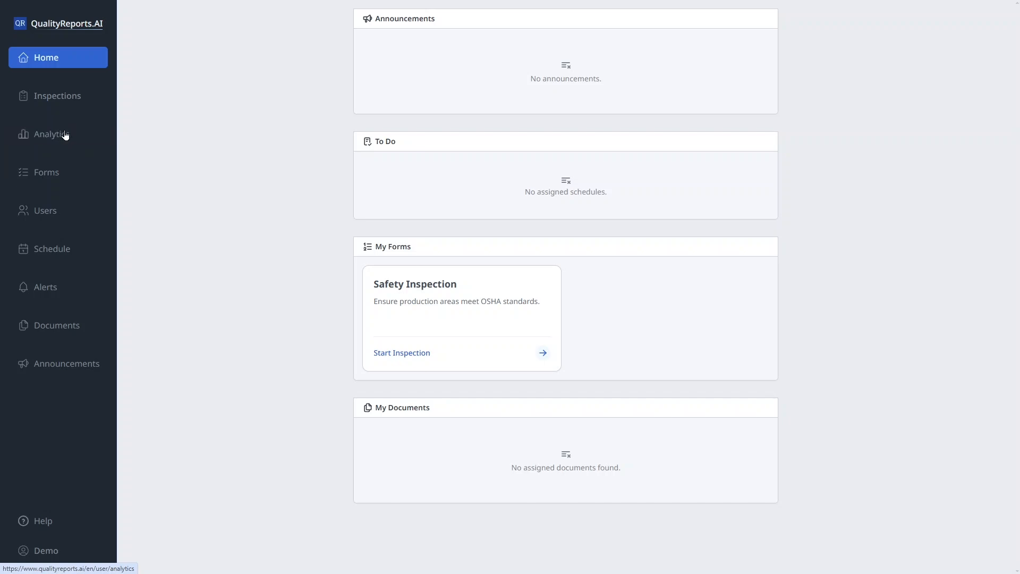
Create a new analytics dashboard named "Engagement" and check that it is offered in the dashboard selector.
left_click(66, 135)
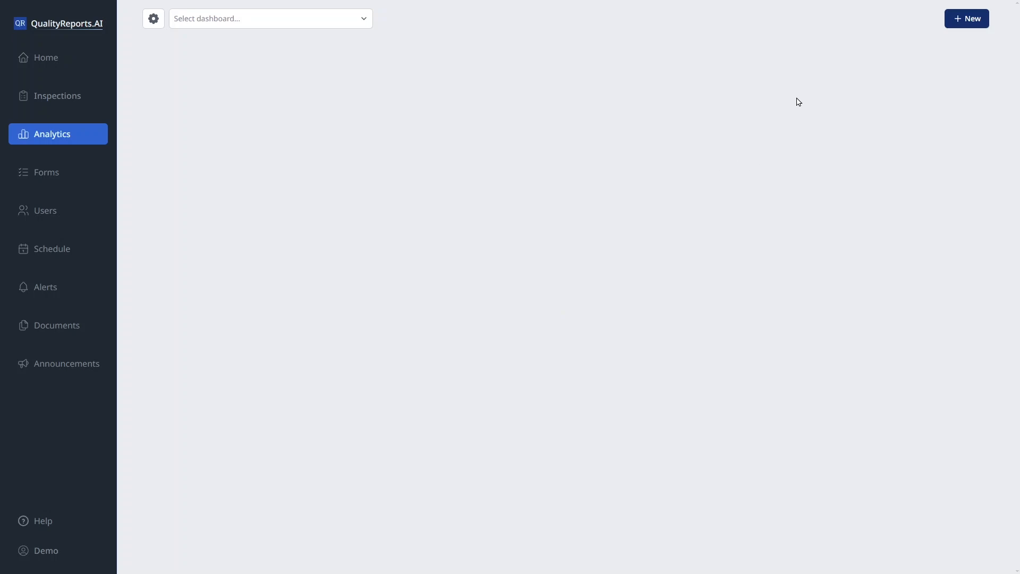
left_click(968, 20)
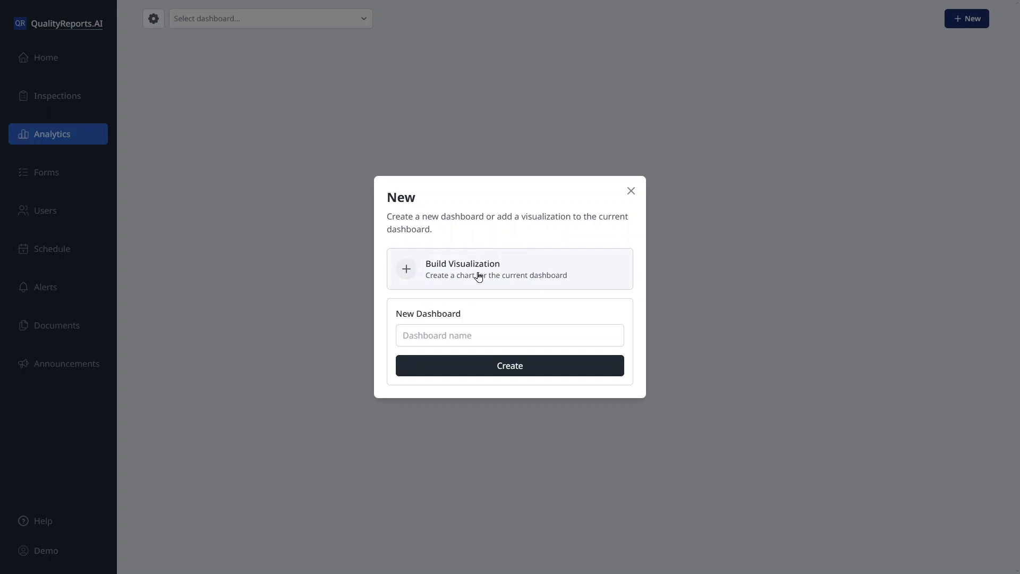
left_click(445, 332)
type("Engagement")
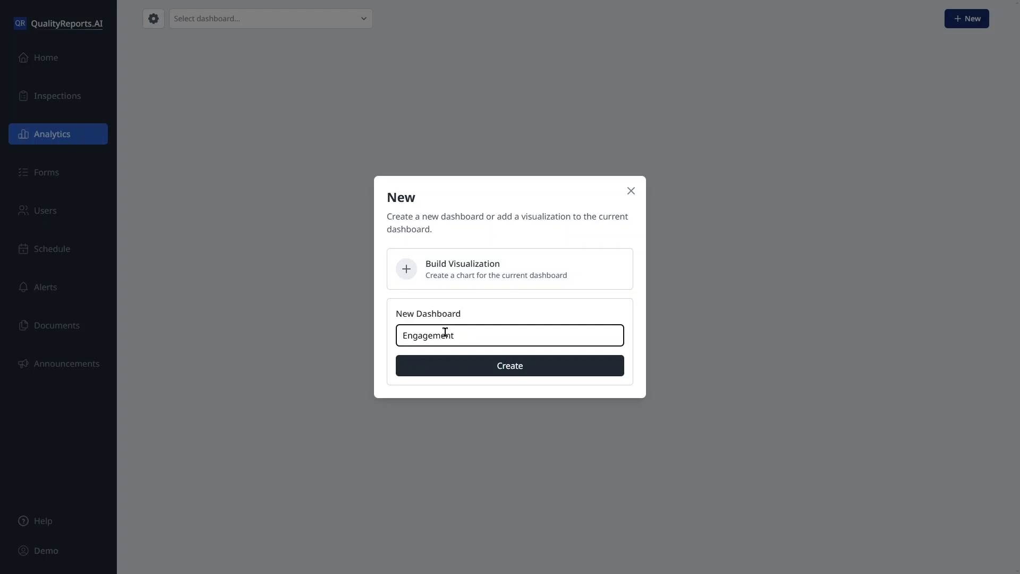
left_click(469, 368)
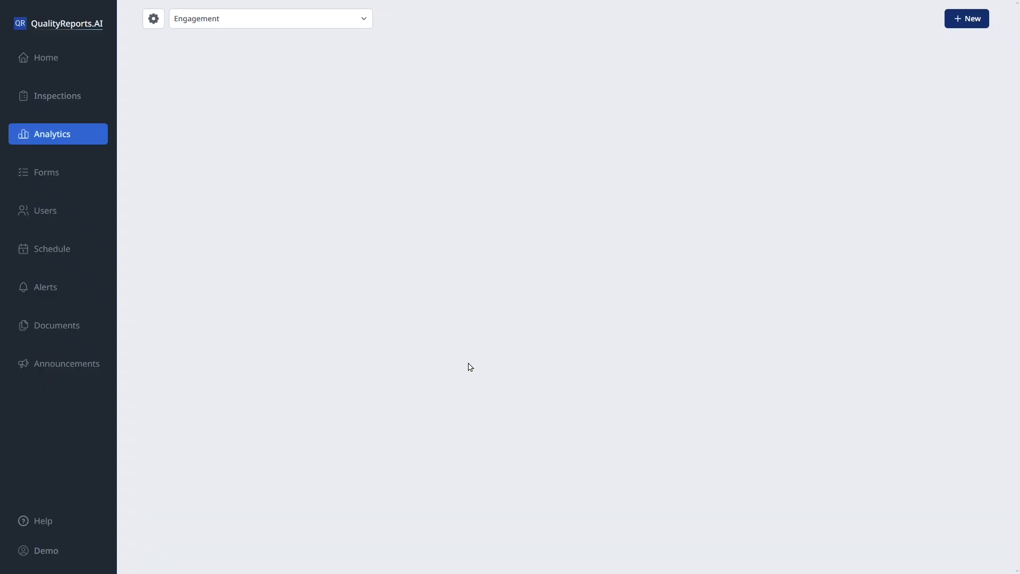
left_click(234, 23)
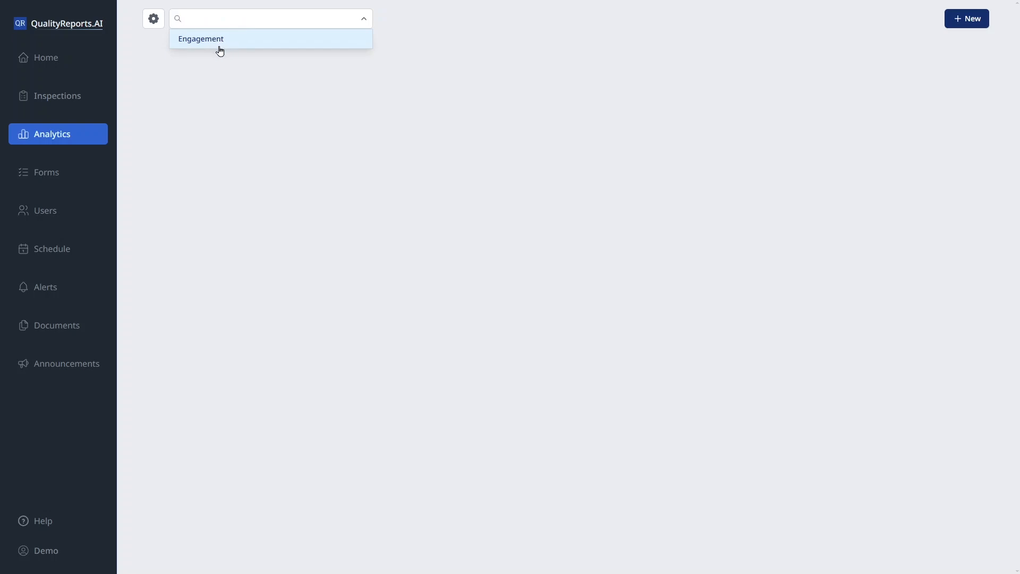
left_click(272, 105)
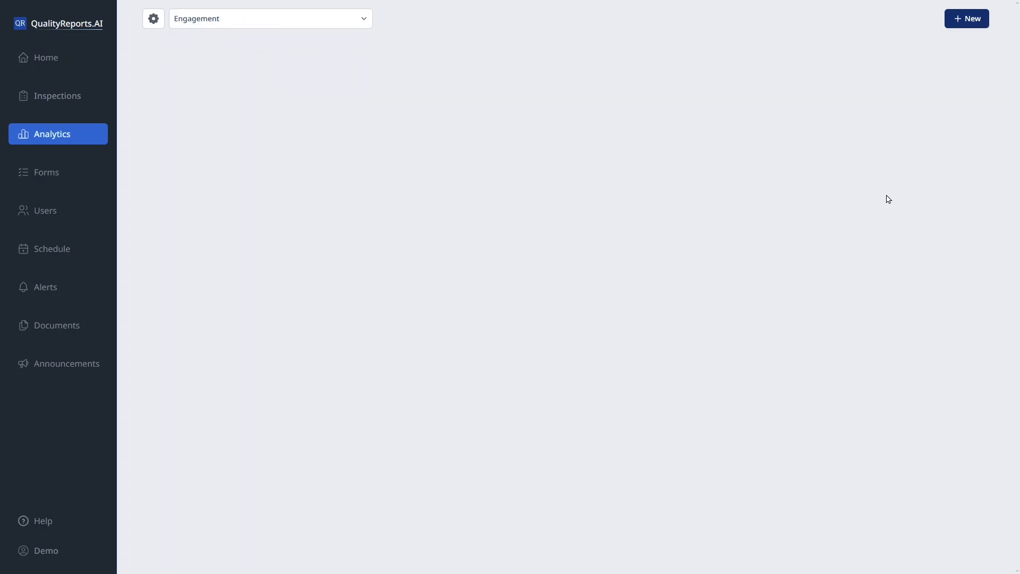
Start building a new visualization for the Engagement dashboard and title it "Engagement over Time (Hours)".
left_click(974, 21)
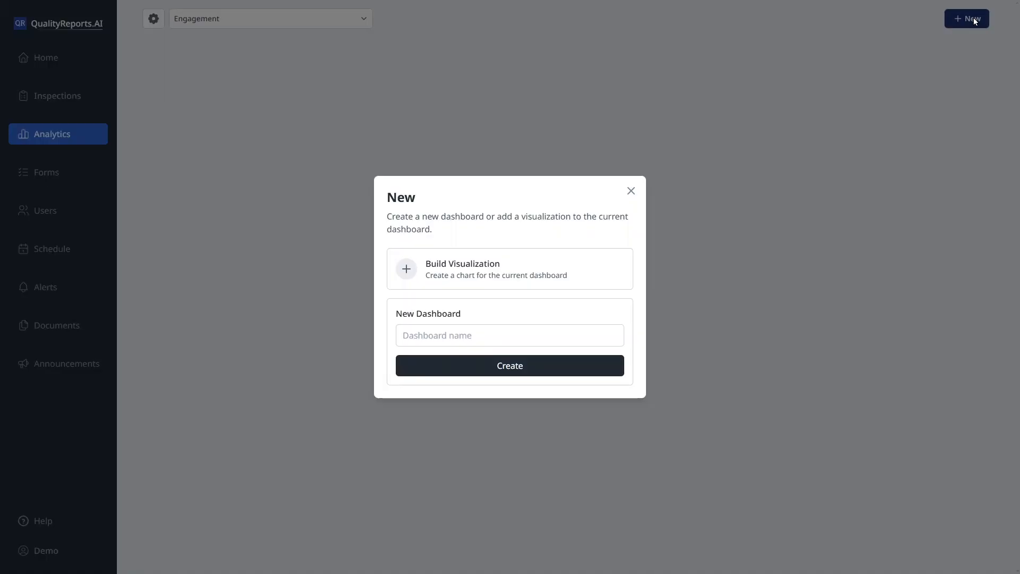
left_click(458, 264)
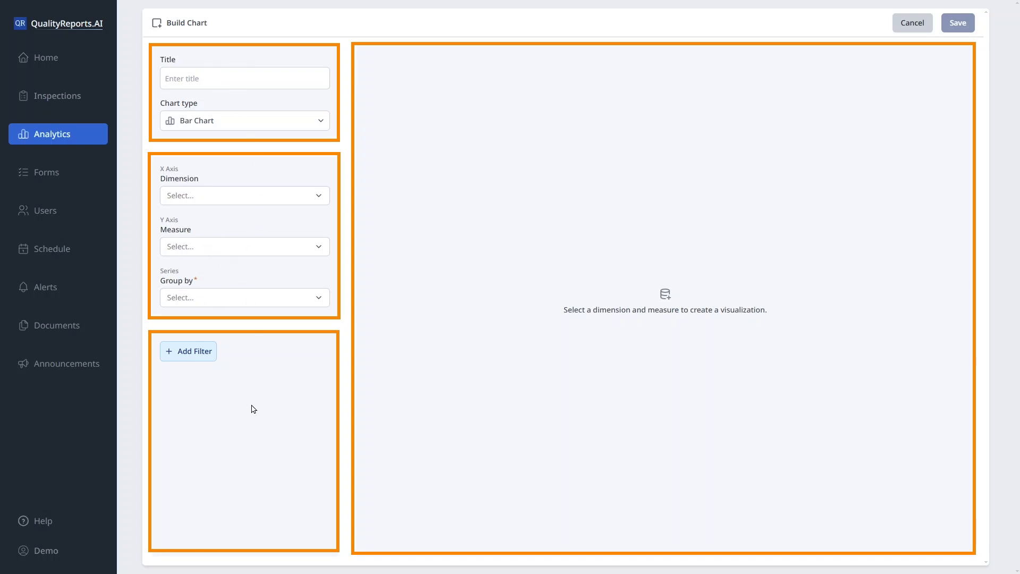
left_click(241, 76)
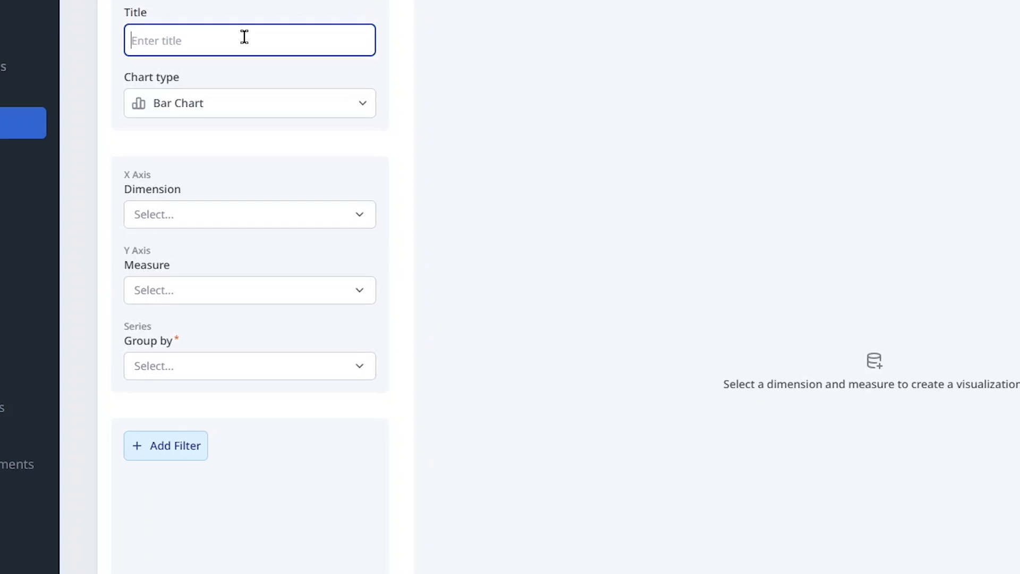
type("Engagement ov")
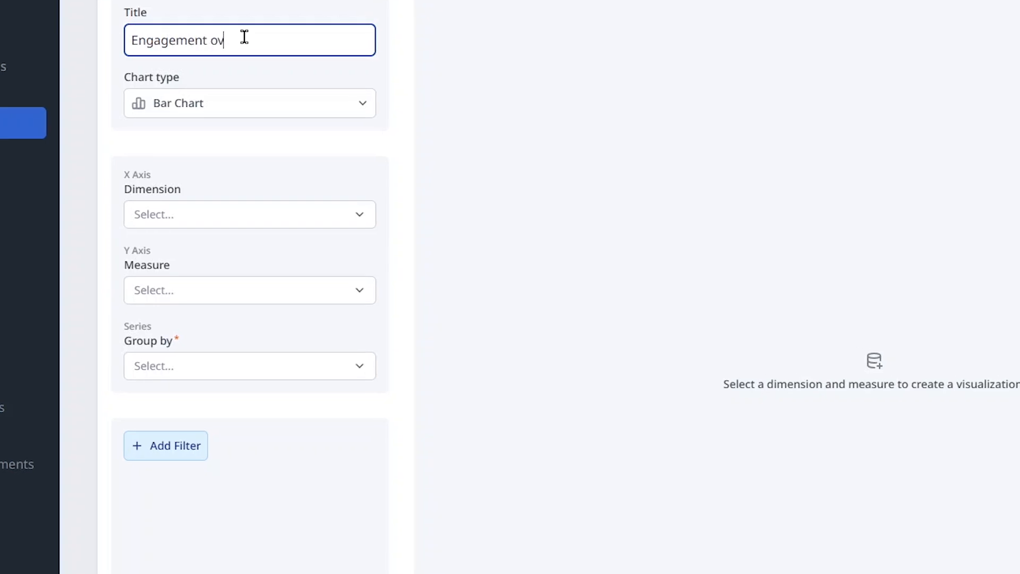
type("er time (h")
key("BackSpace")
type("Hours)")
Review the options offered for the chart type, X-axis dimension, Y-axis measure (including Account Usage) and series grouping.
left_click(212, 102)
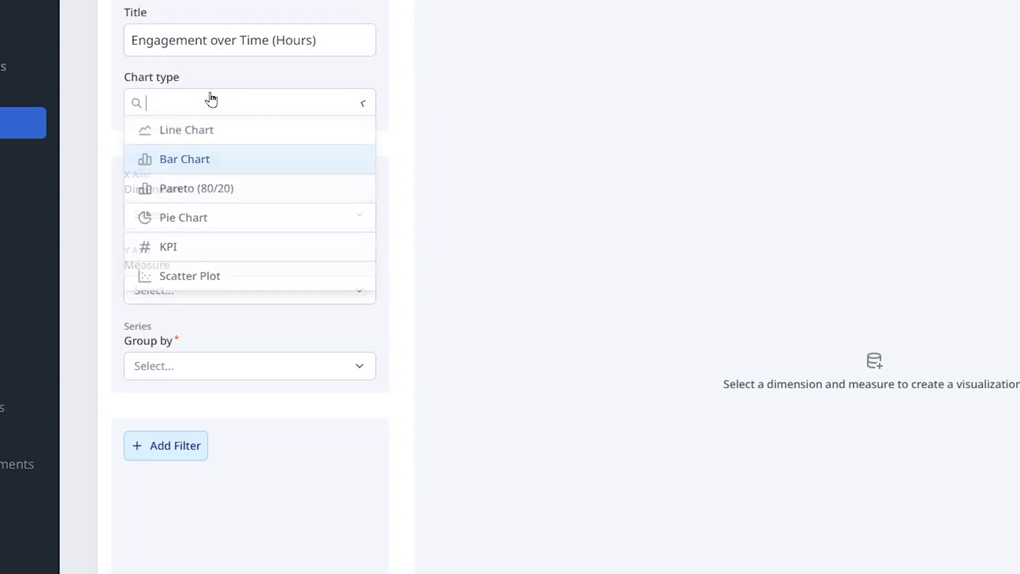
left_click(366, 112)
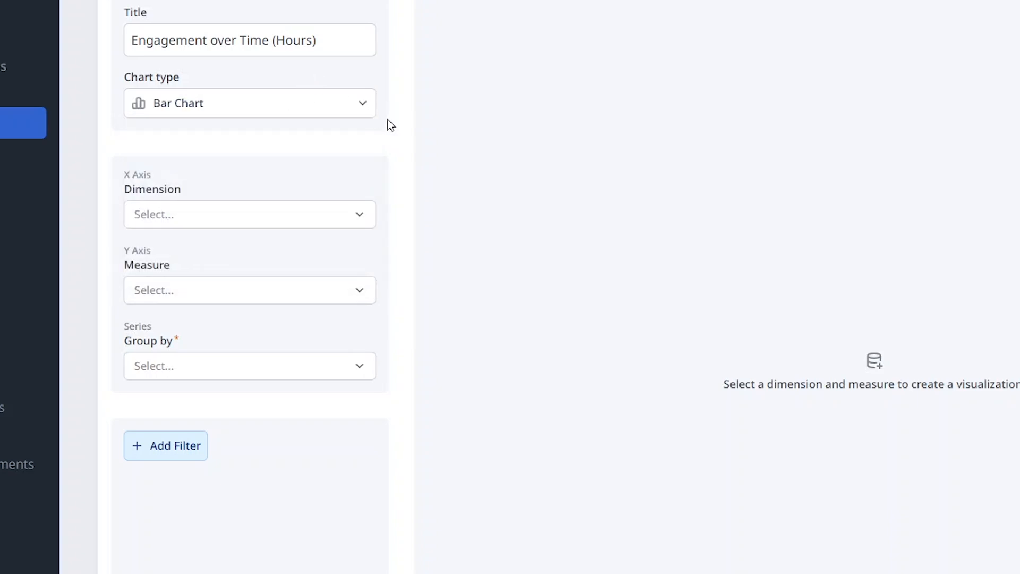
left_click(366, 215)
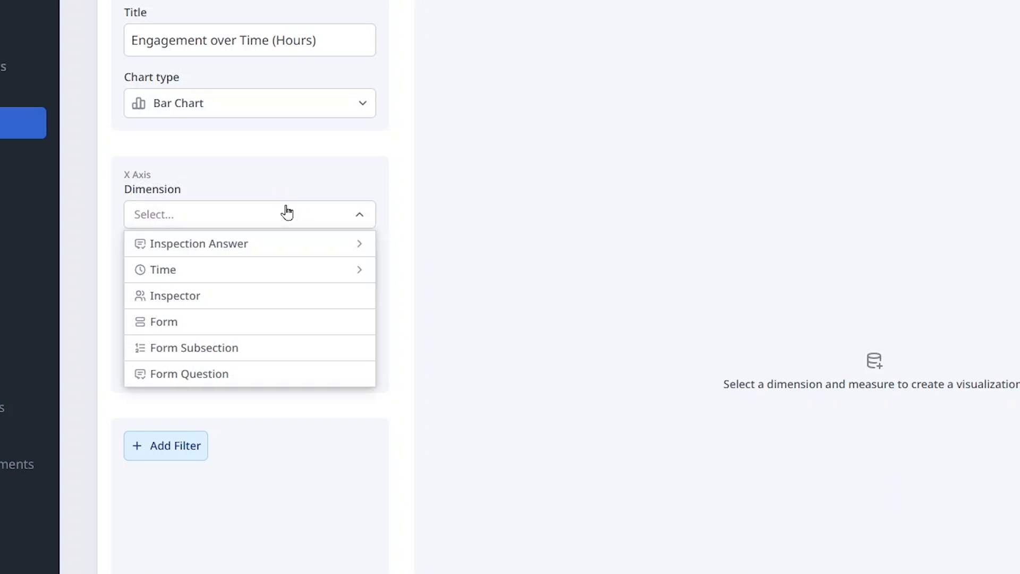
left_click_drag(182, 190, 146, 189)
left_click(127, 195)
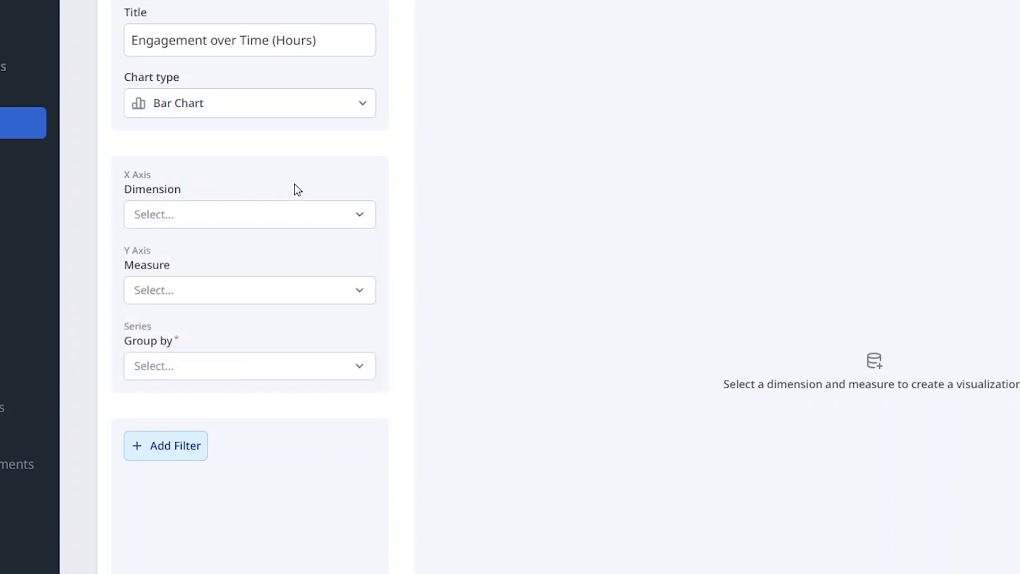
left_click(363, 218)
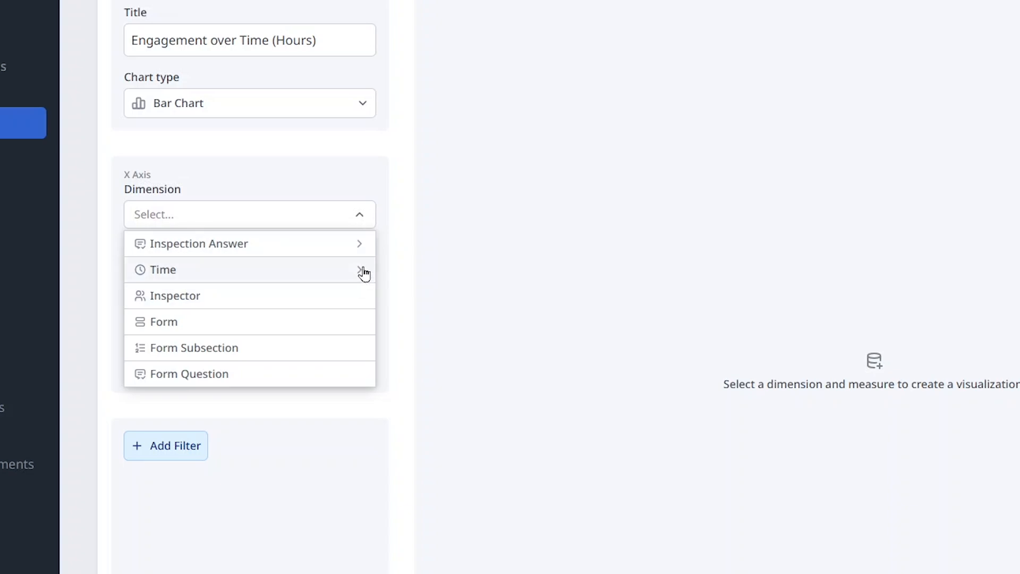
left_click(363, 217)
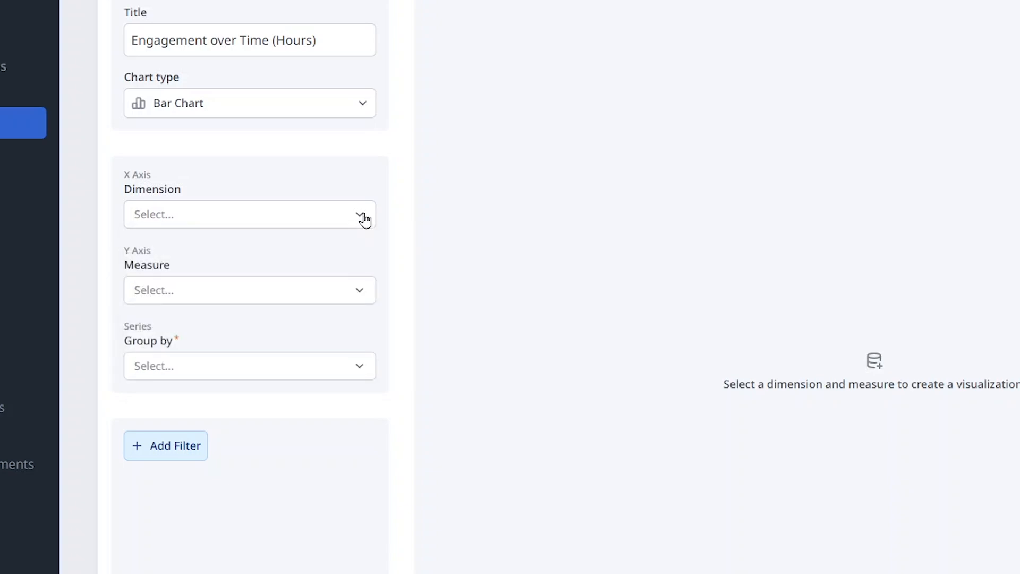
left_click(360, 290)
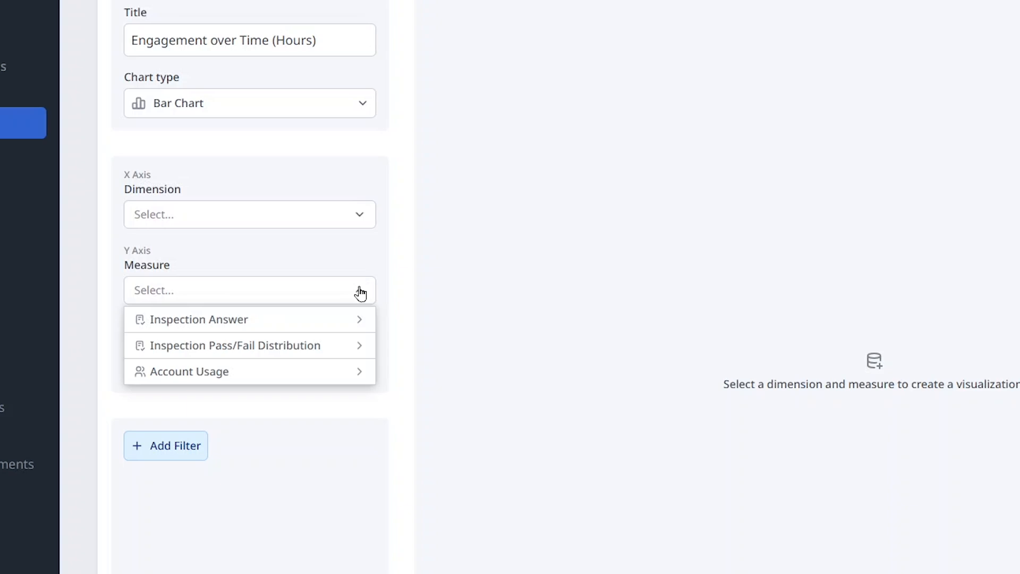
left_click(344, 370)
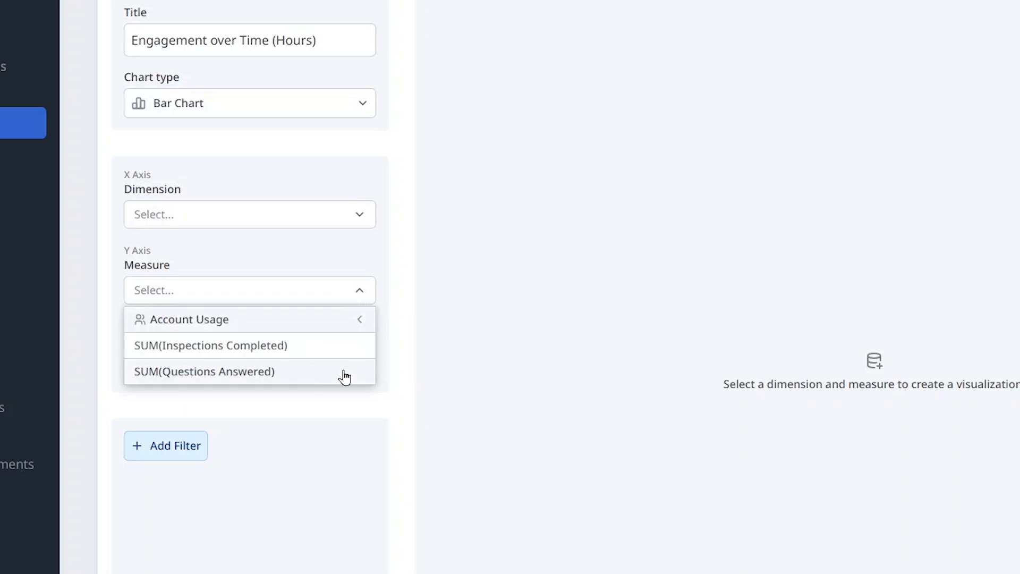
left_click(349, 320)
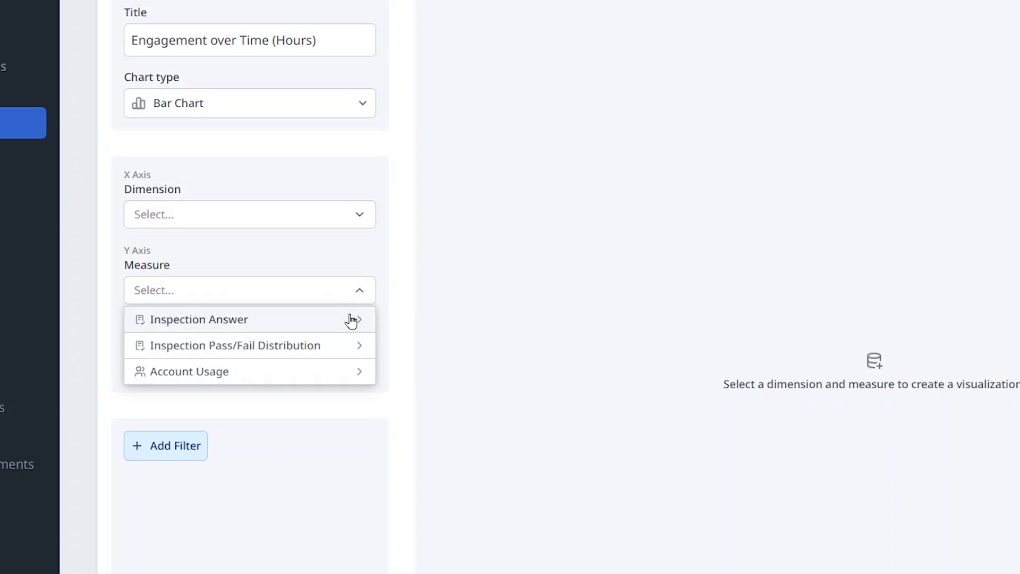
left_click(358, 290)
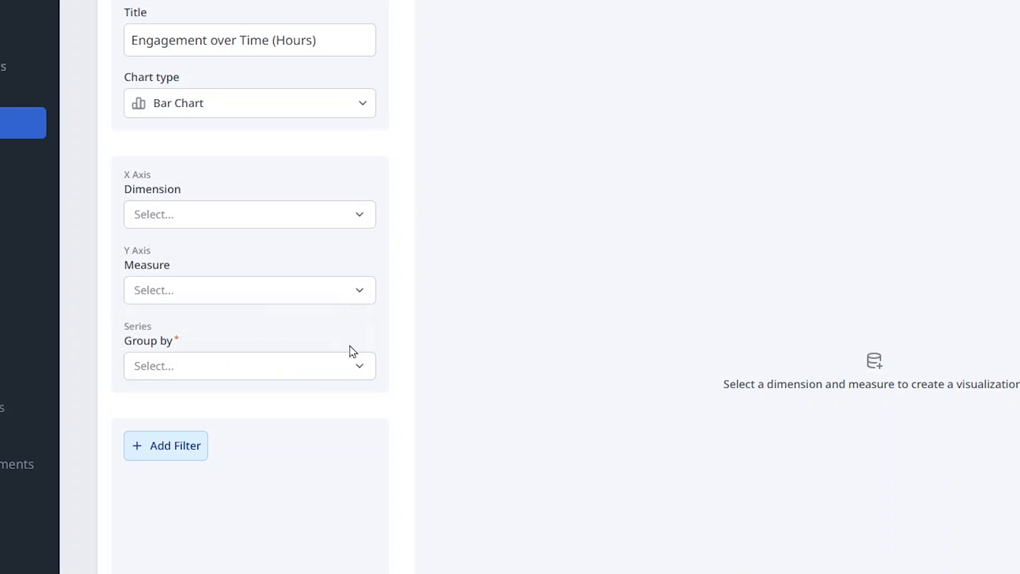
left_click(356, 370)
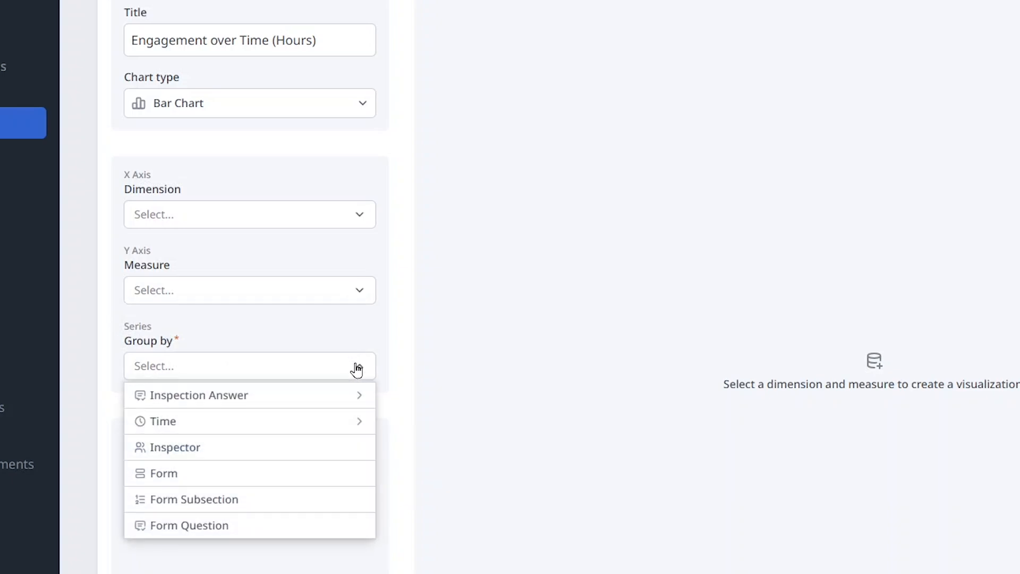
left_click(356, 370)
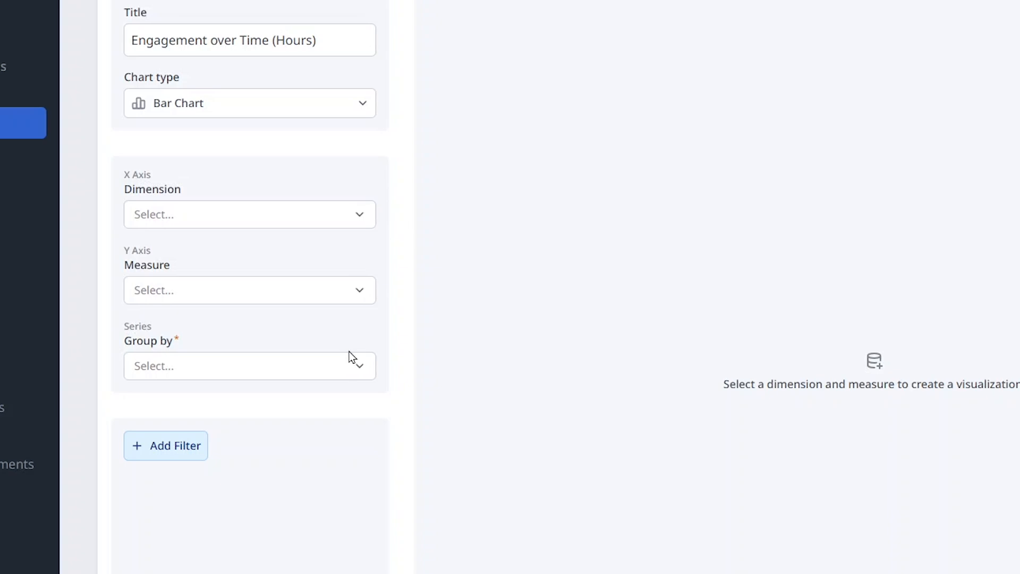
Set the chart's X-axis dimension to the Hourly time interval.
left_click(360, 215)
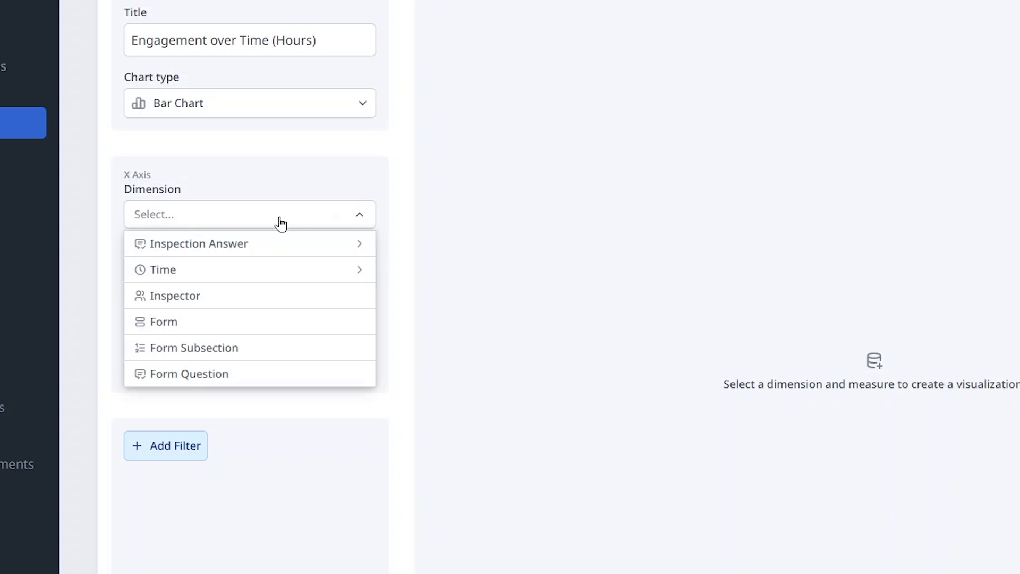
left_click(218, 272)
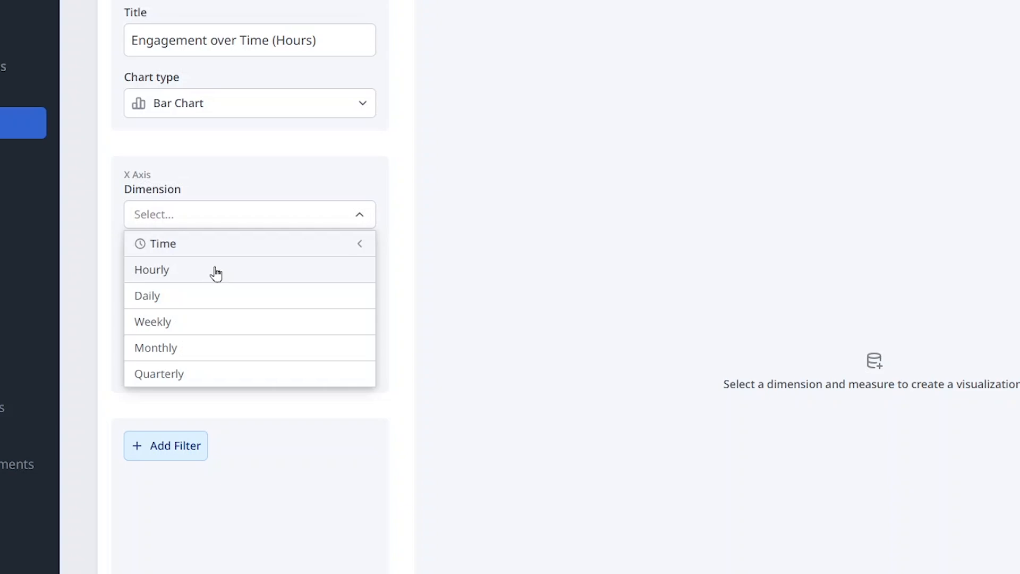
left_click(215, 273)
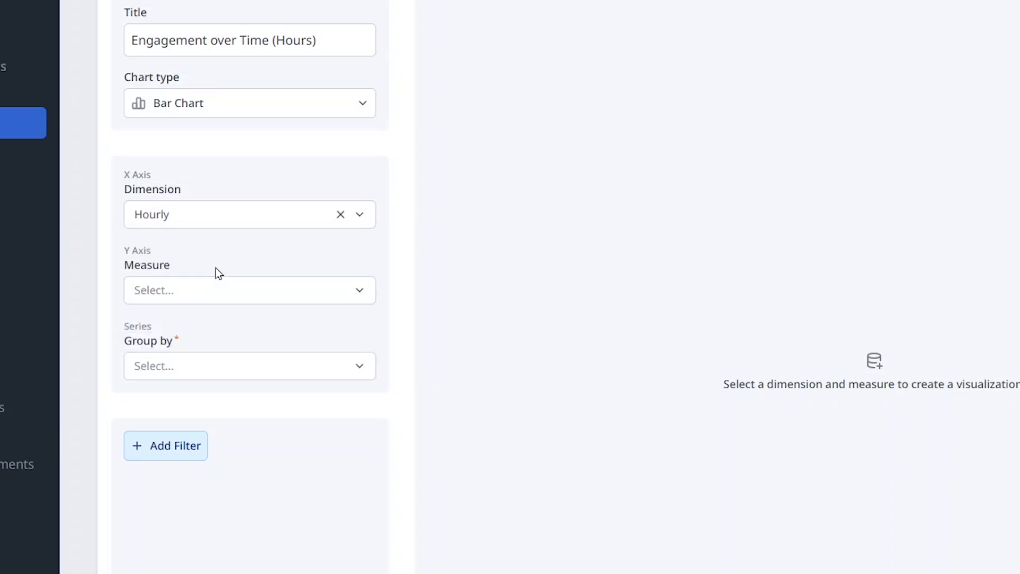
Look through the other time intervals and the Inspection Answer options available for the X-axis dimension.
left_click(227, 222)
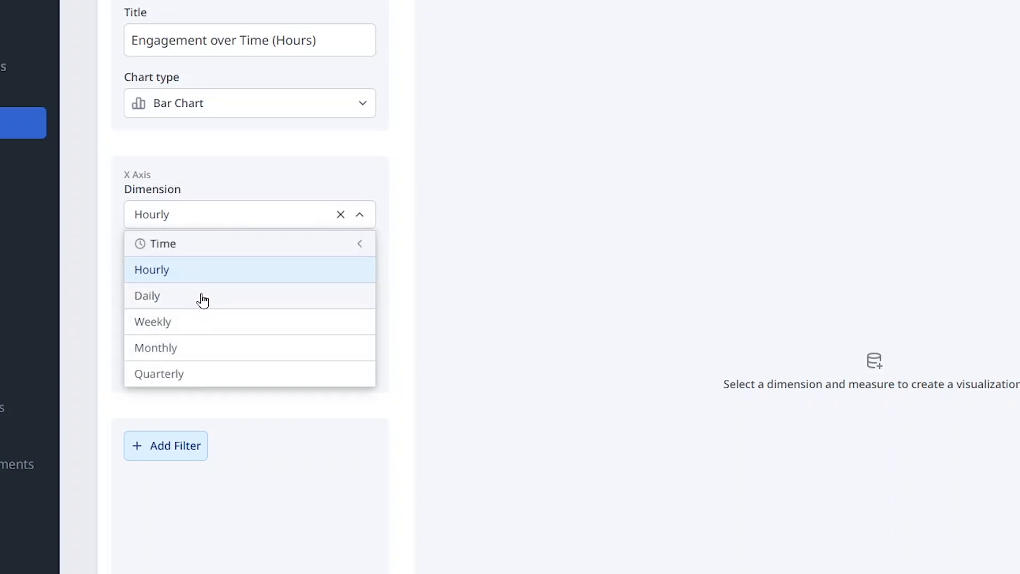
left_click(266, 183)
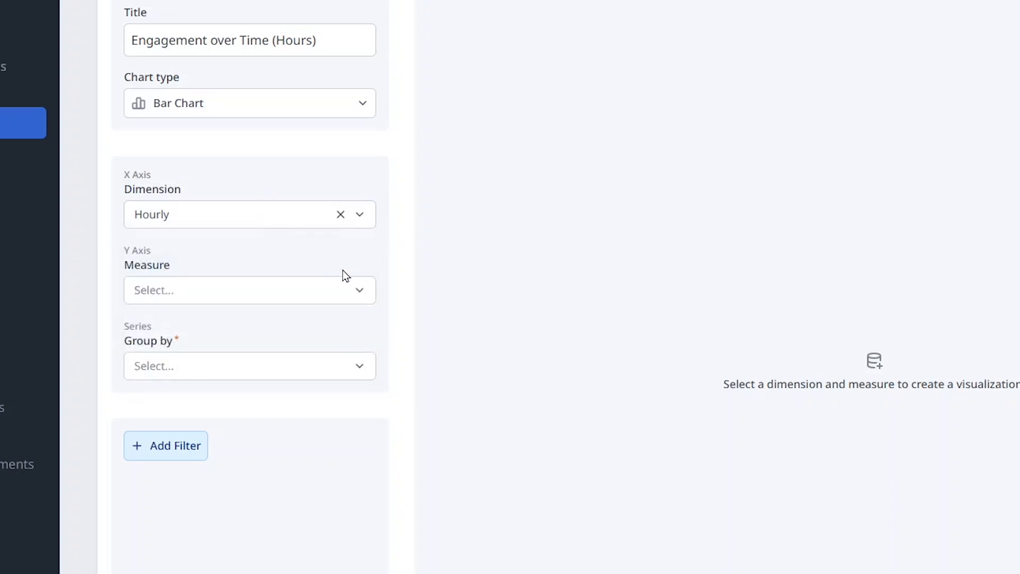
left_click(257, 218)
left_click(240, 244)
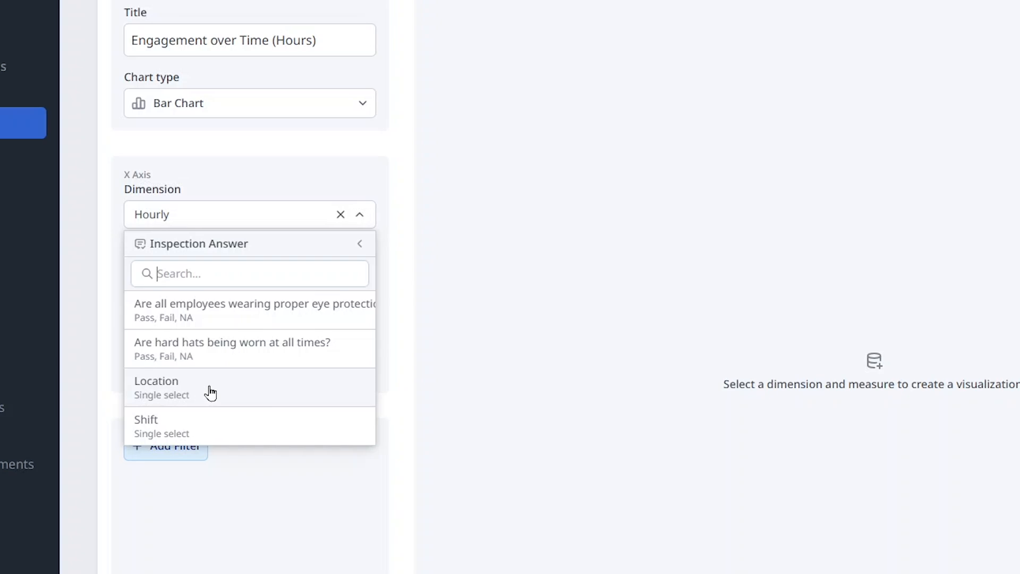
left_click(359, 245)
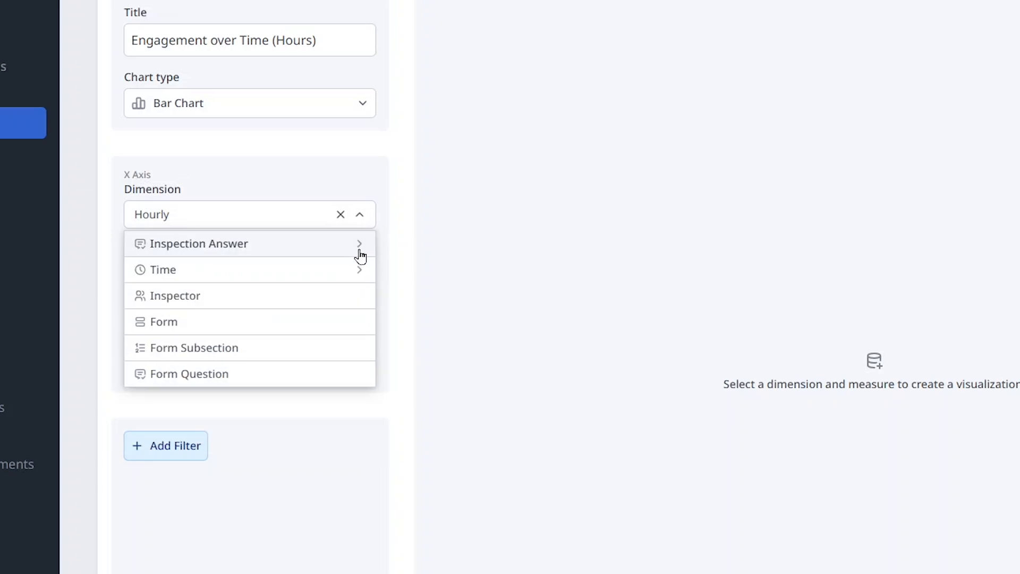
left_click(382, 295)
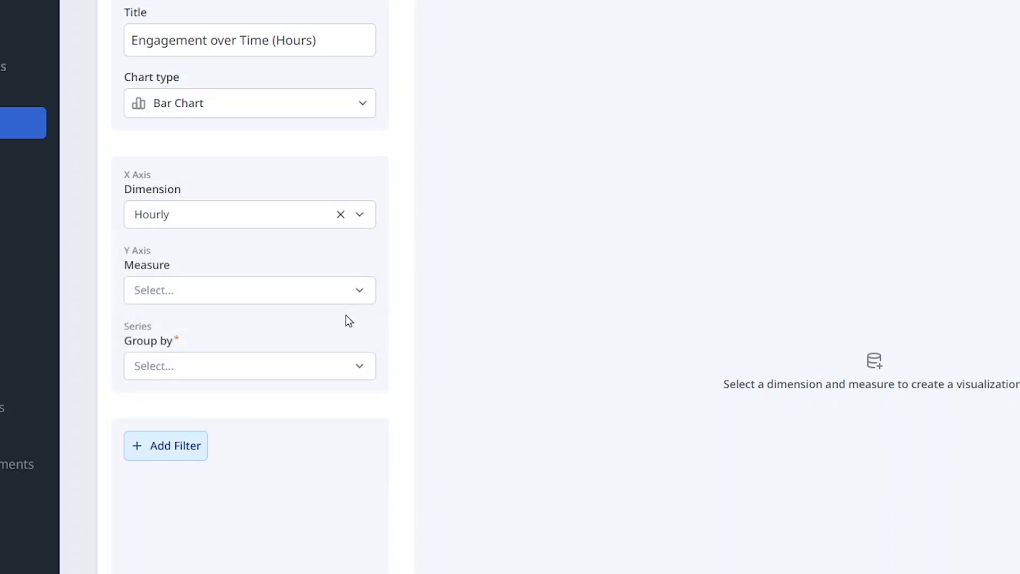
Set the chart's Y-axis measure to SUM(Inspections Completed) from the Account Usage category.
left_click(240, 302)
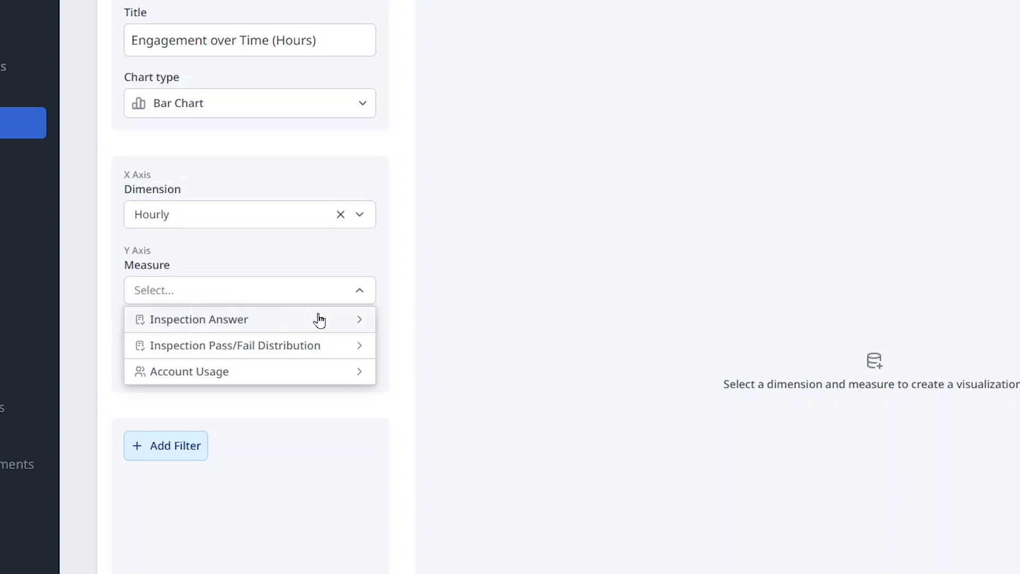
left_click(345, 377)
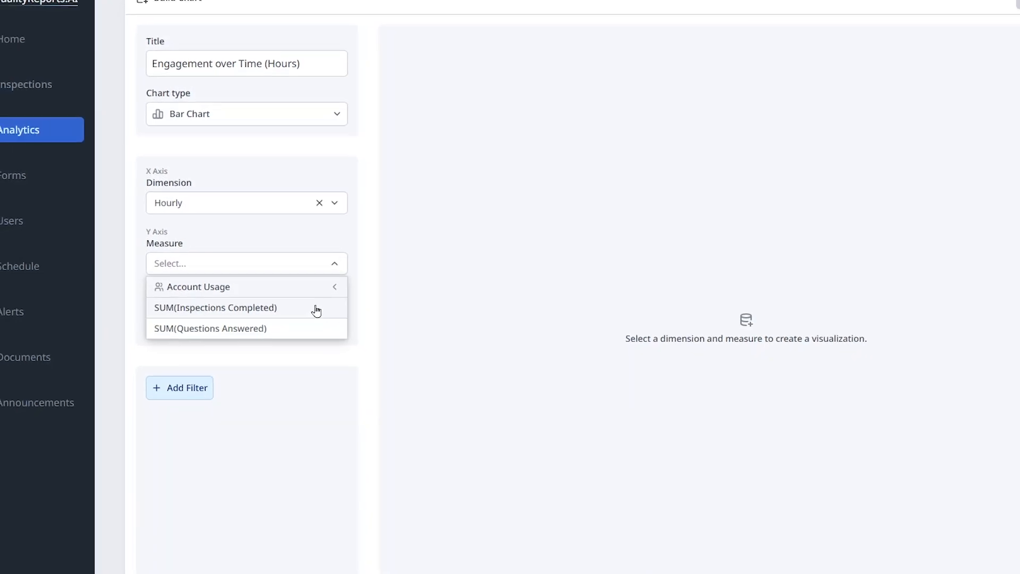
left_click(307, 291)
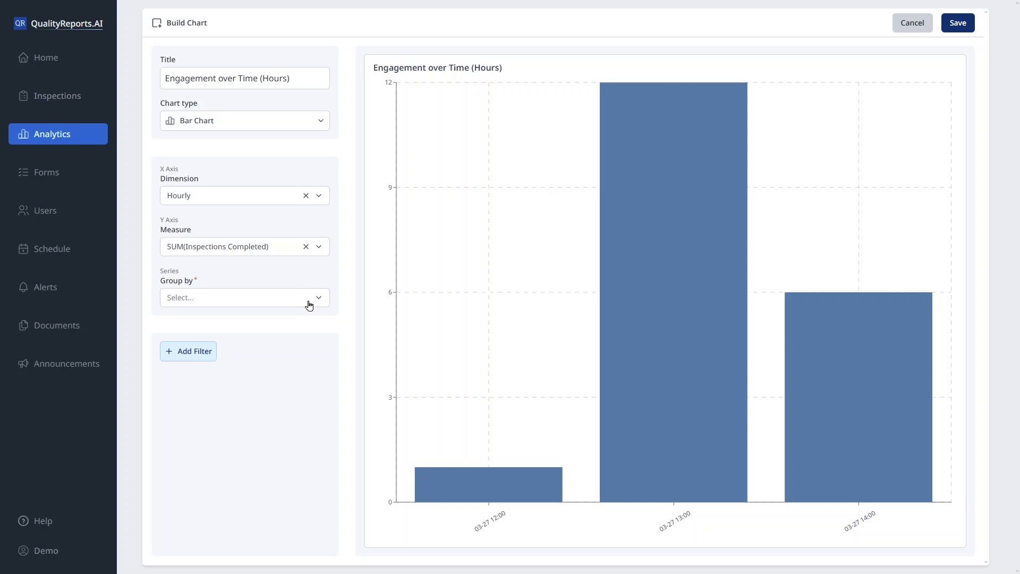
Check the value of each hourly bar in the preview and save the chart to the Engagement dashboard.
mouse_move(467, 298)
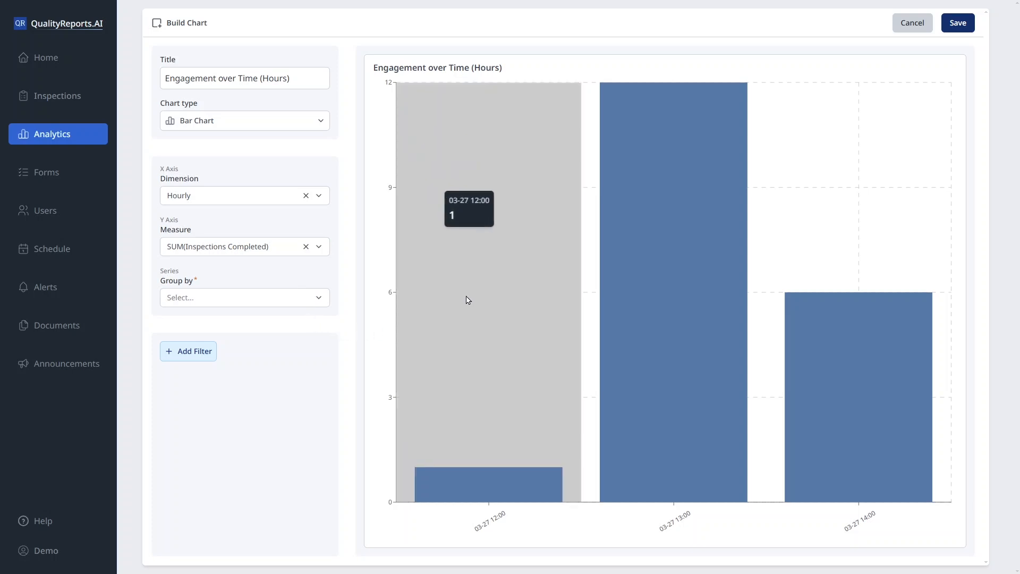
mouse_move(671, 276)
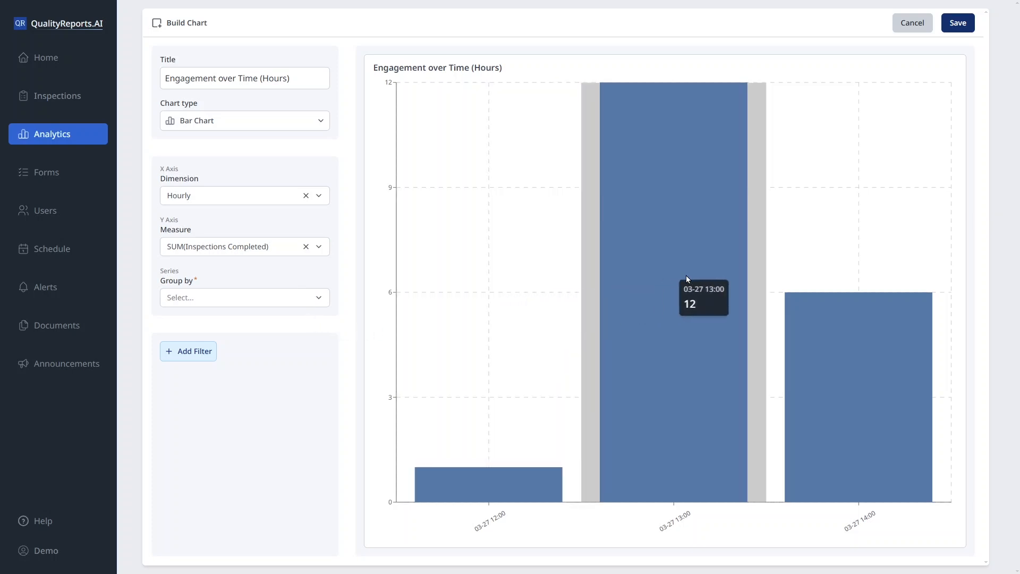
mouse_move(801, 273)
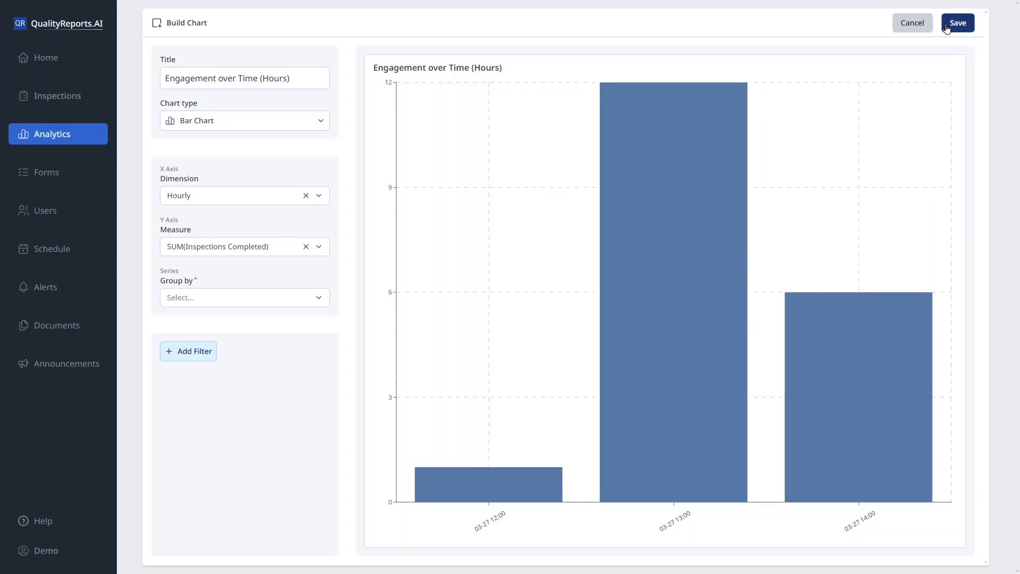
left_click(947, 26)
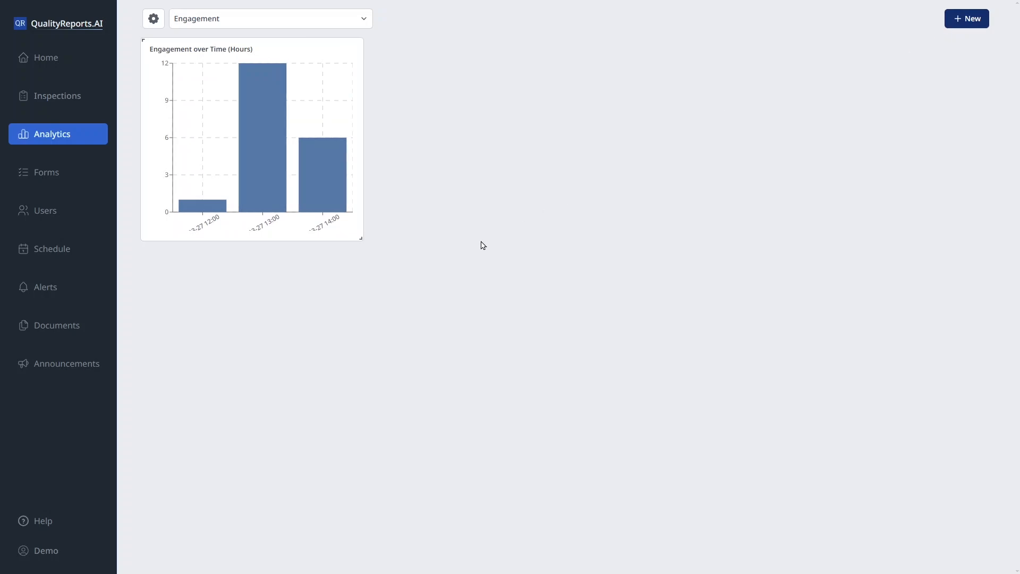
Enlarge the "Engagement over Time (Hours)" chart on the dashboard to nearly twice its original width and about 1.4 times its height.
left_click_drag(359, 237, 495, 286)
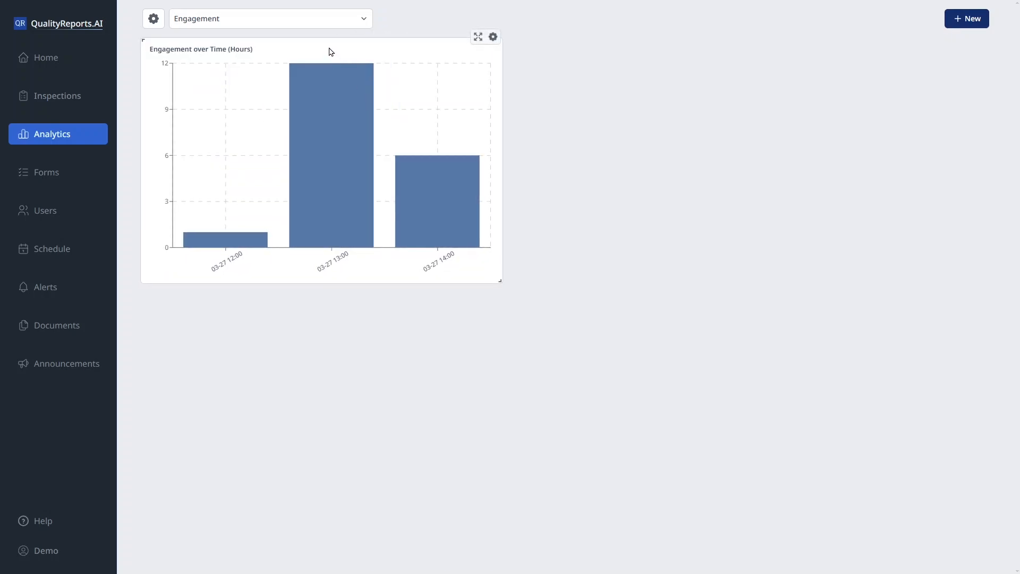
mouse_move(329, 50)
left_mouse_down()
mouse_move(375, 64)
mouse_move(566, 64)
mouse_move(369, 93)
mouse_move(296, 79)
mouse_move(333, 59)
left_mouse_up()
left_click_drag(498, 276, 561, 328)
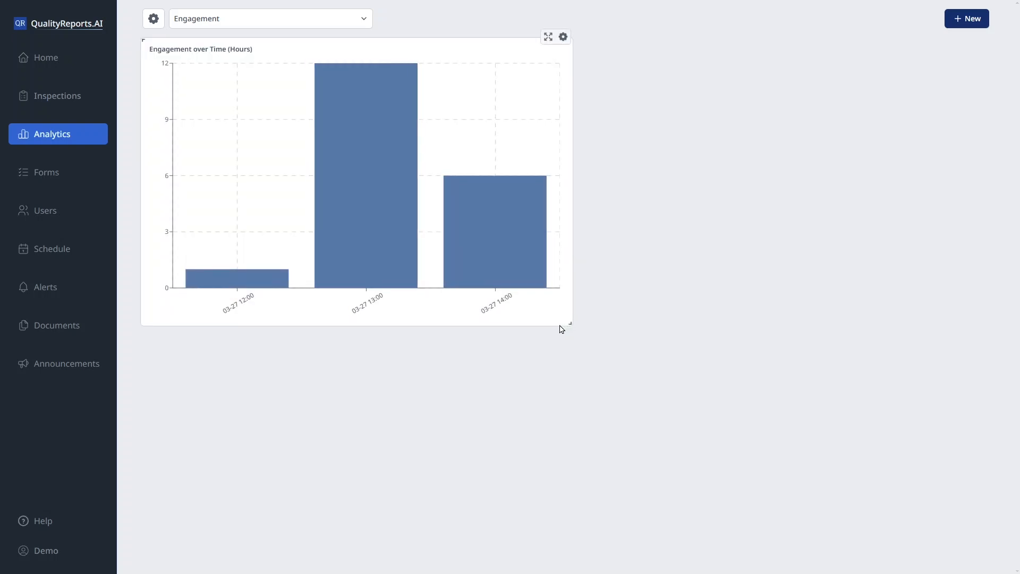